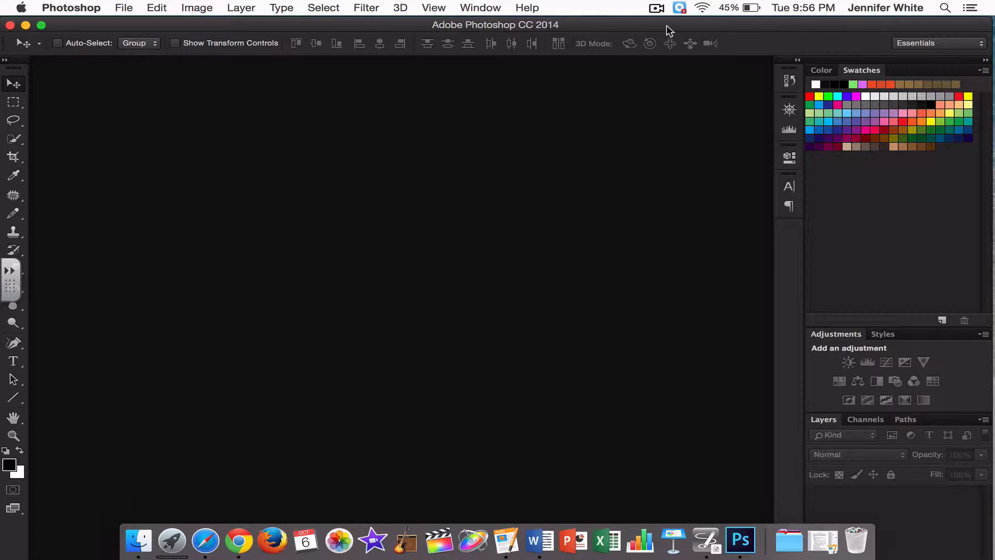
- Open the 1851949_orig photo from the Desktop and hide the grid over it
left_click(121, 7)
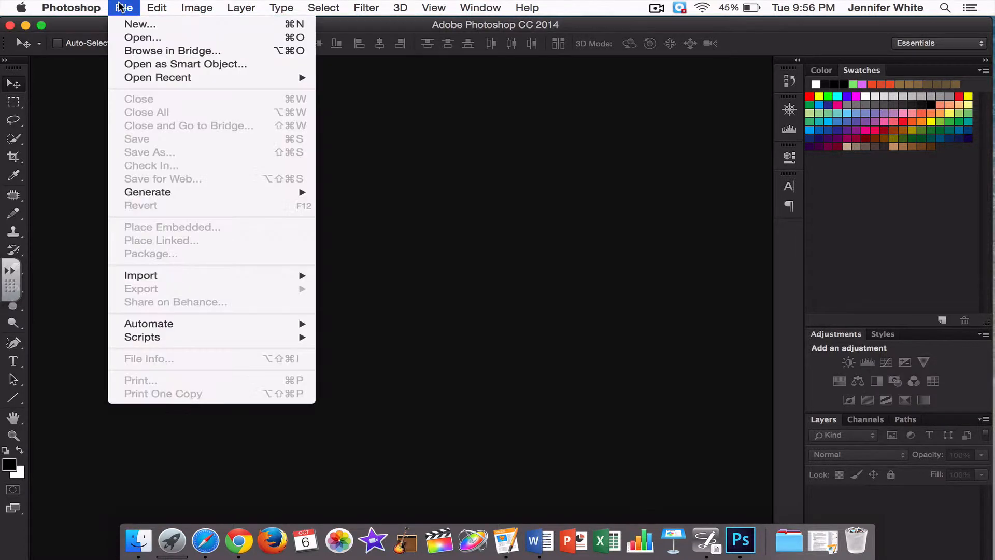
left_click(133, 38)
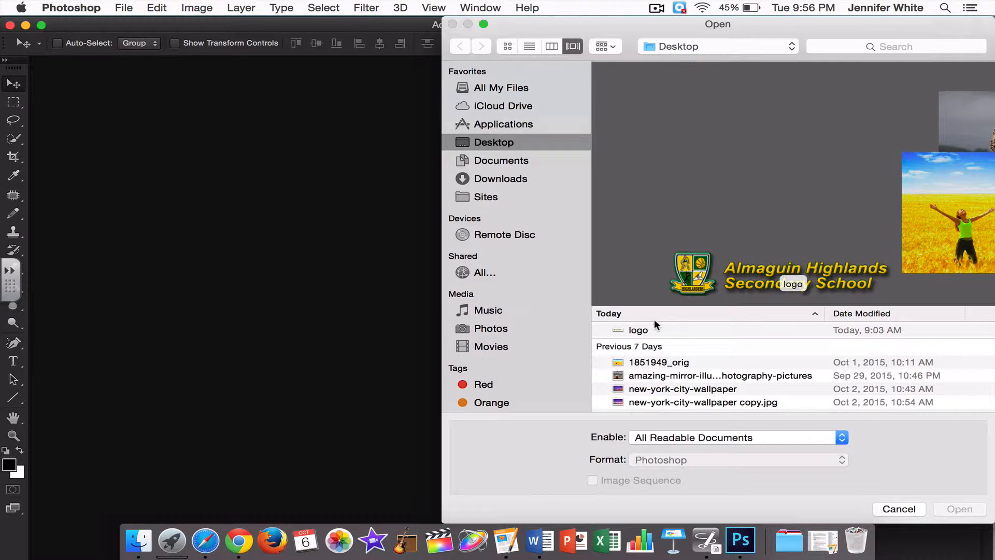
left_click(651, 362)
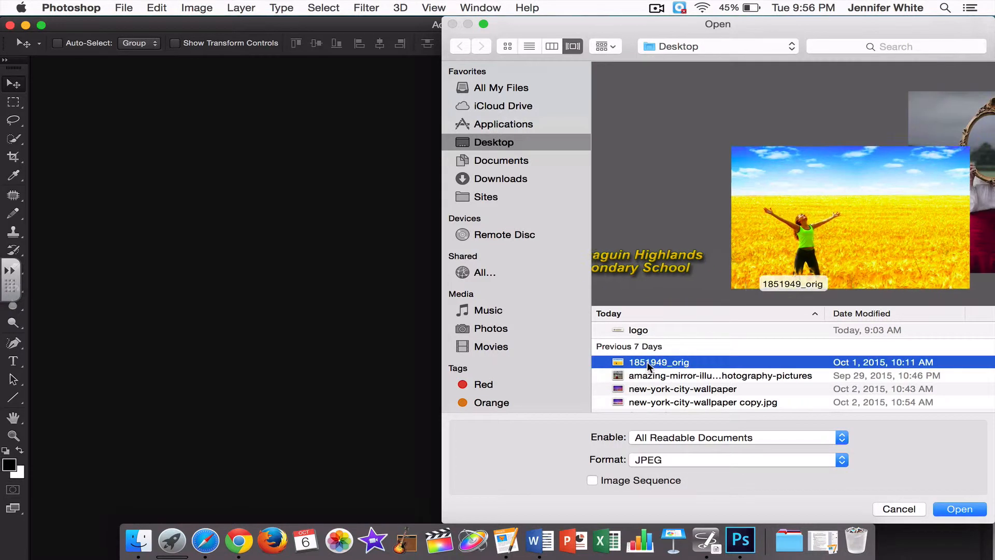
left_click(952, 508)
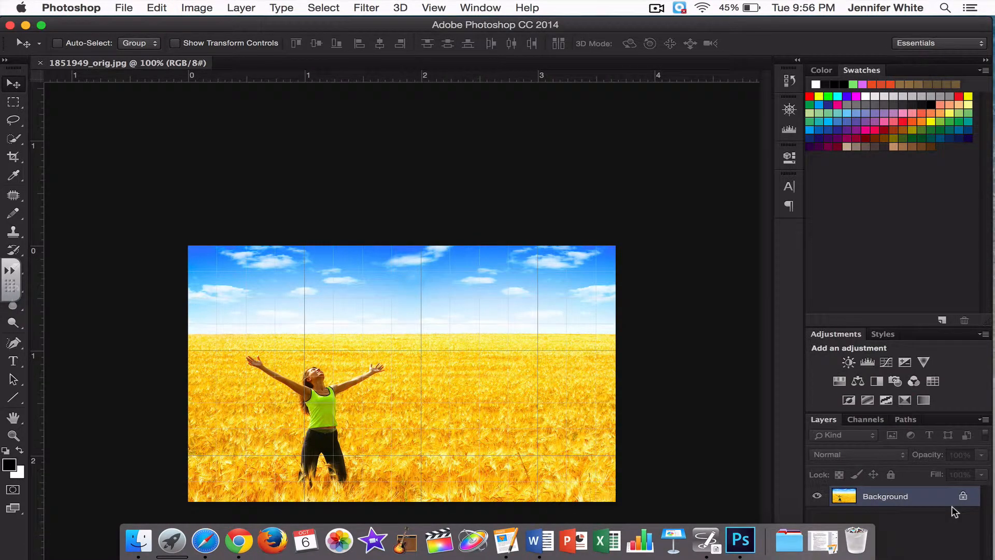
left_click(434, 8)
left_click(441, 222)
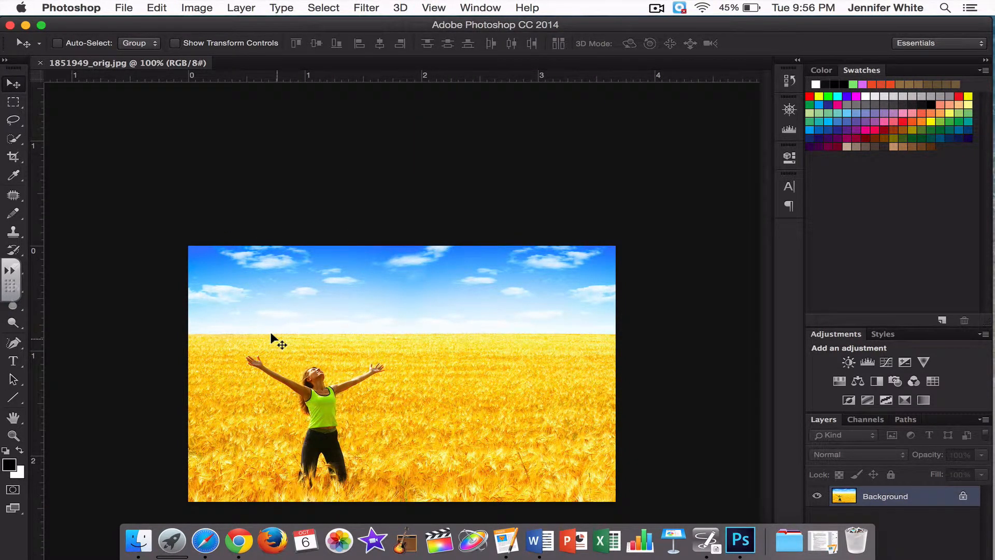
- Activate the Crop tool and set it to crop by W x H x Resolution
left_click(13, 157)
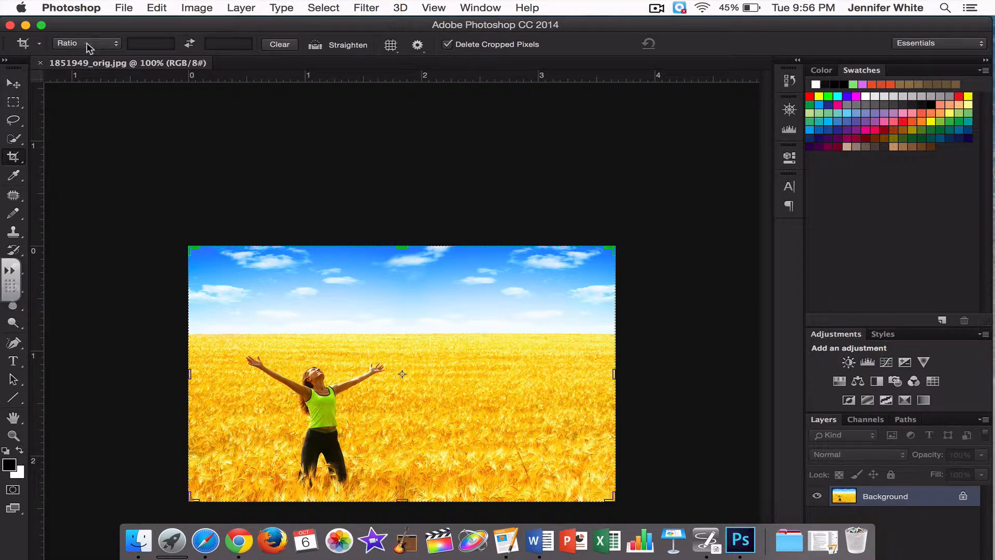
left_click(117, 45)
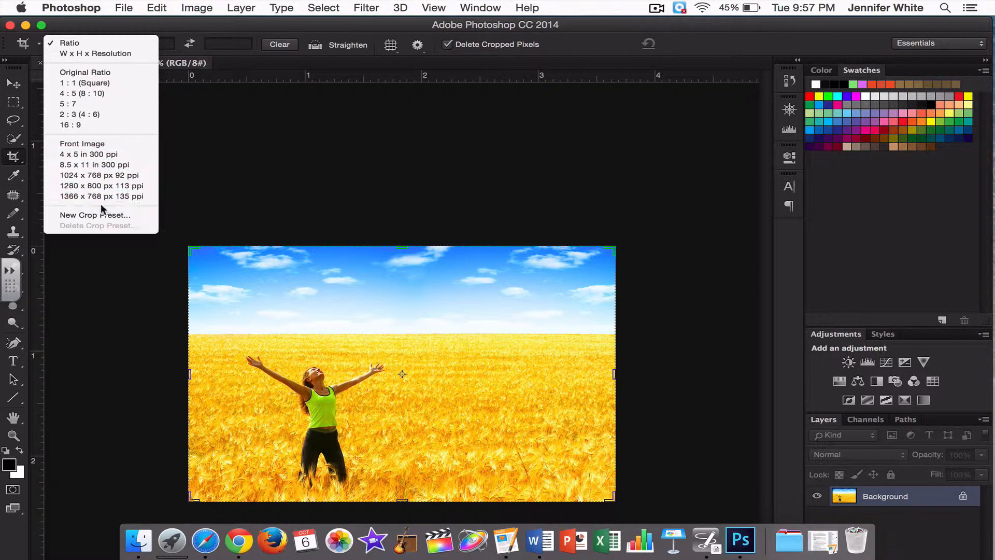
left_click(63, 53)
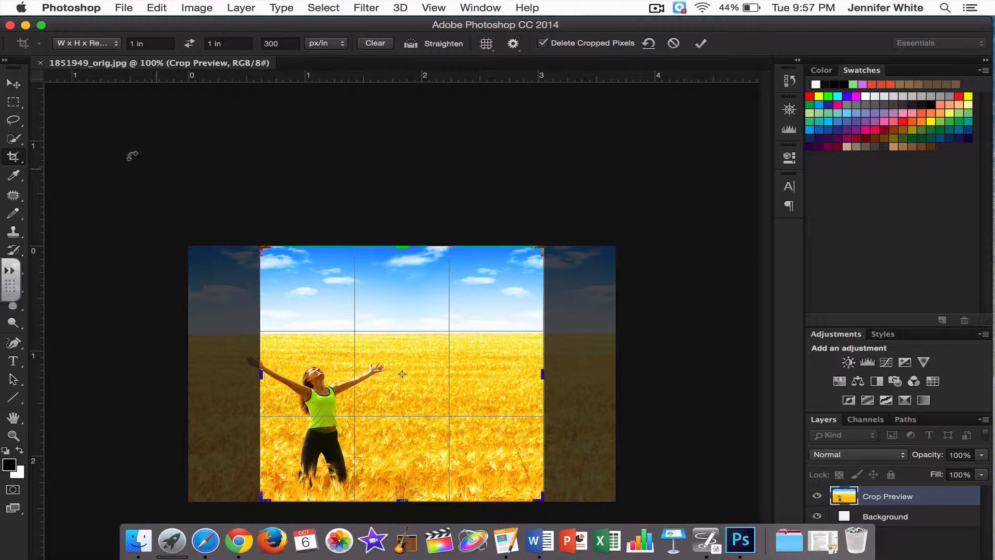
- Set the crop size to 3 in wide by 2 in high
left_click(135, 42)
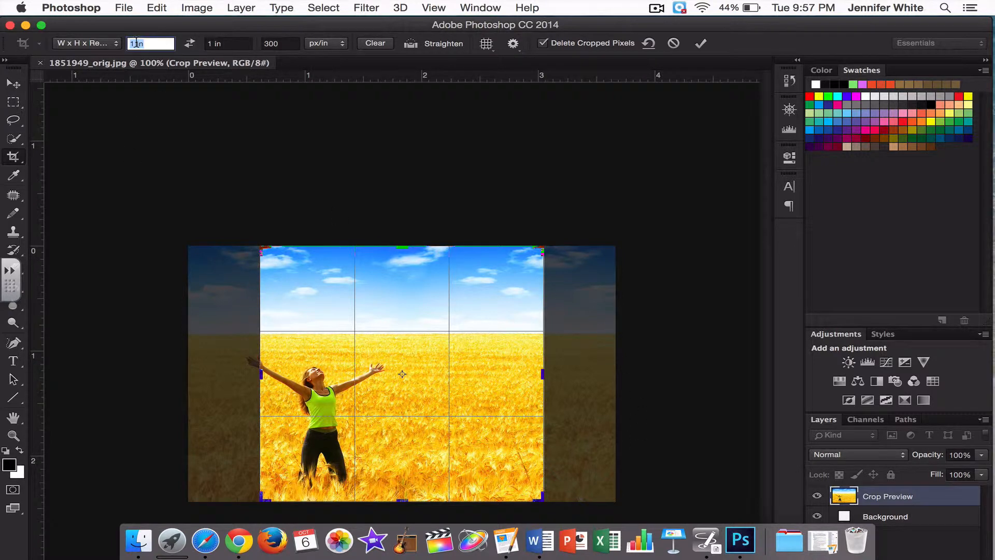
type("3 in")
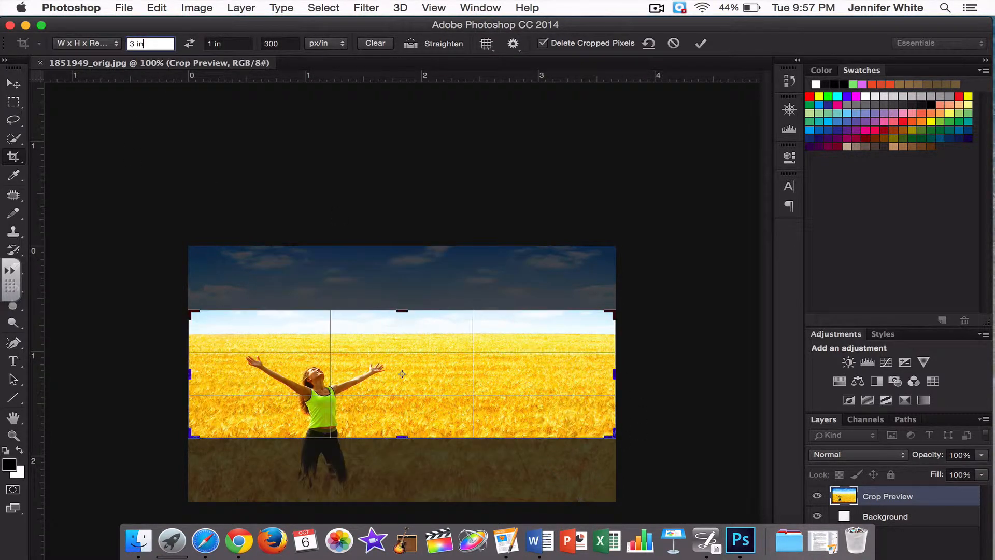
left_click(216, 43)
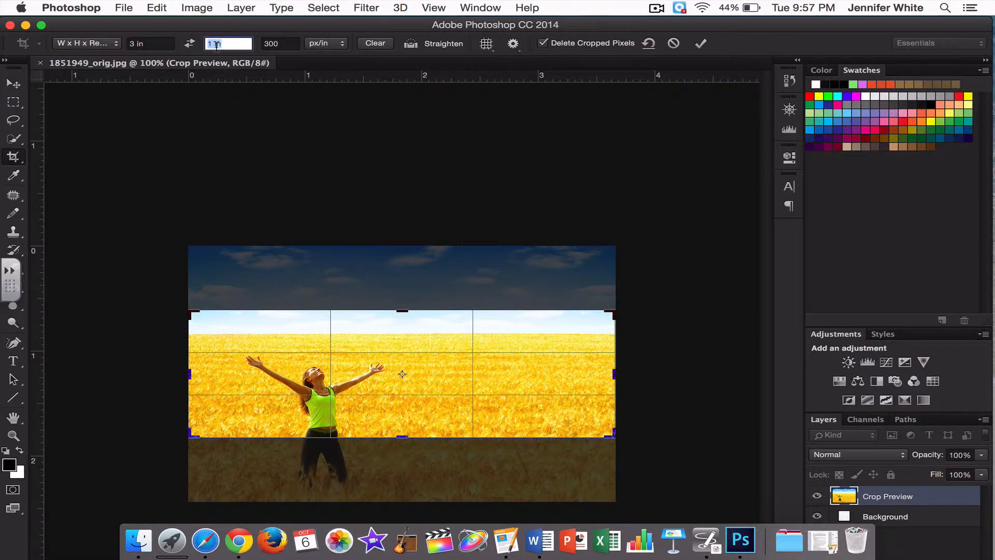
type("2in")
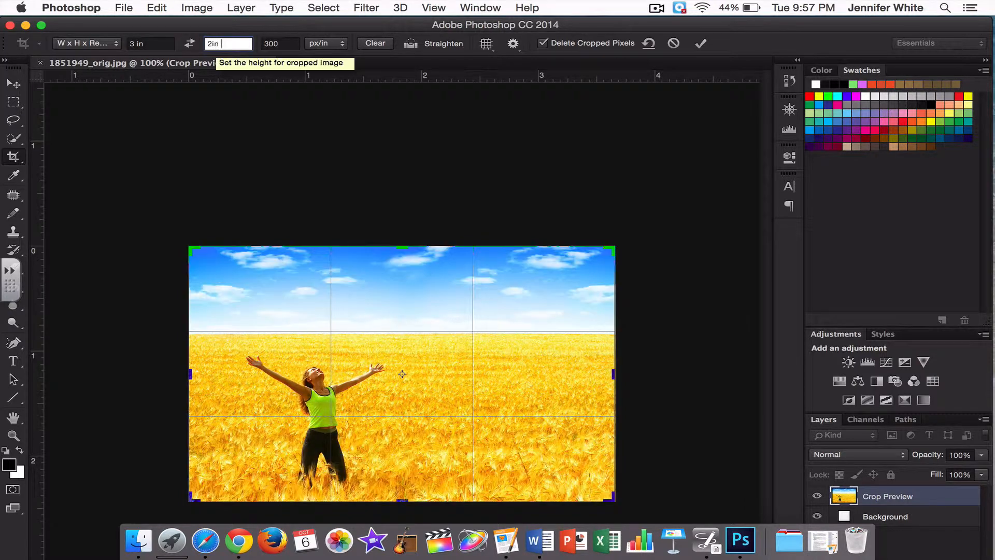
- Change the crop height to .5 in
key("BackSpace")
key("BackSpace")
key("BackSpace")
type(".5 in")
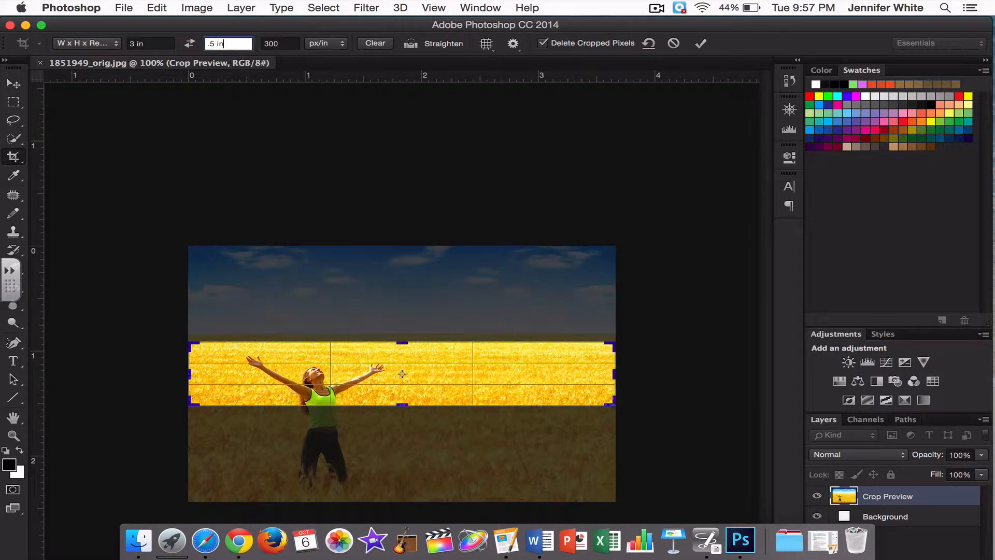
- Set both the crop height and the crop width to 1 in
key("BackSpace")
key("BackSpace")
key("BackSpace")
key("BackSpace")
key("BackSpace")
type("1")
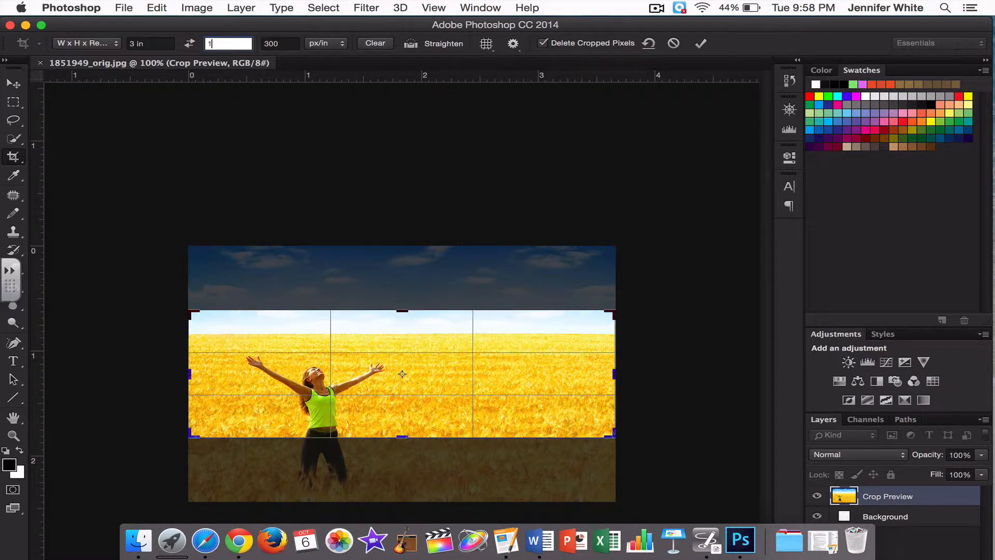
left_click(154, 44)
type("1 in")
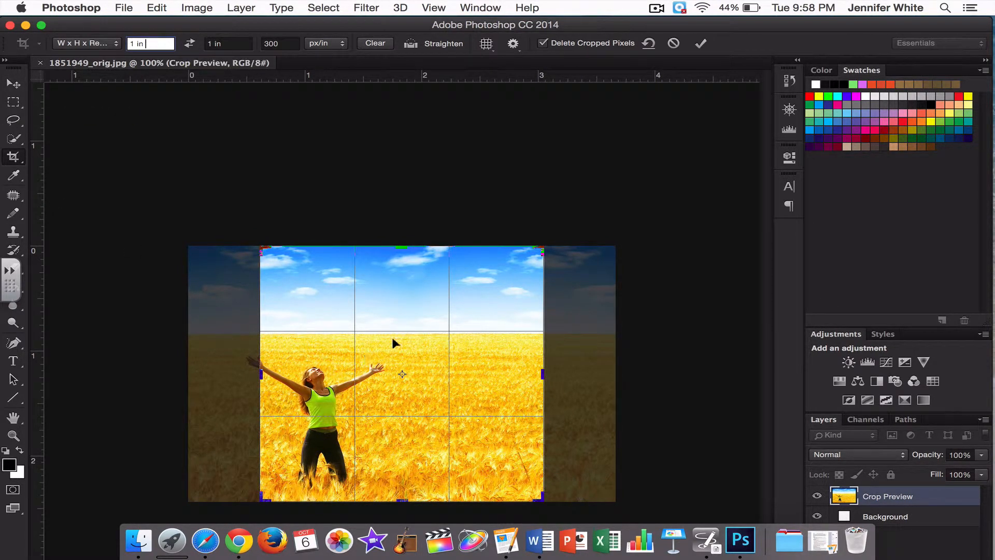
- Shift the photo inside the square crop frame so the woman's outstretched arms fit within it, and apply the crop
left_click_drag(421, 329, 460, 337)
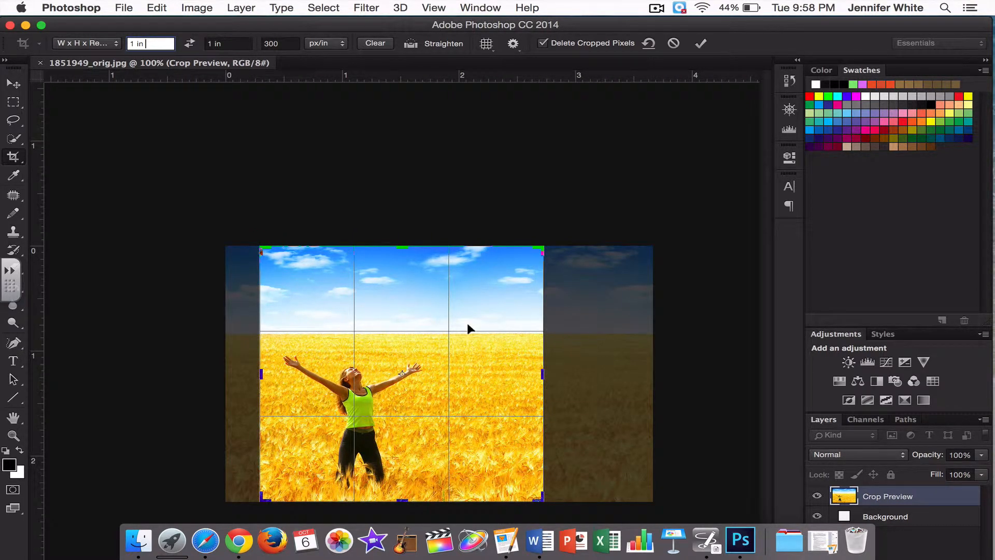
left_click(701, 43)
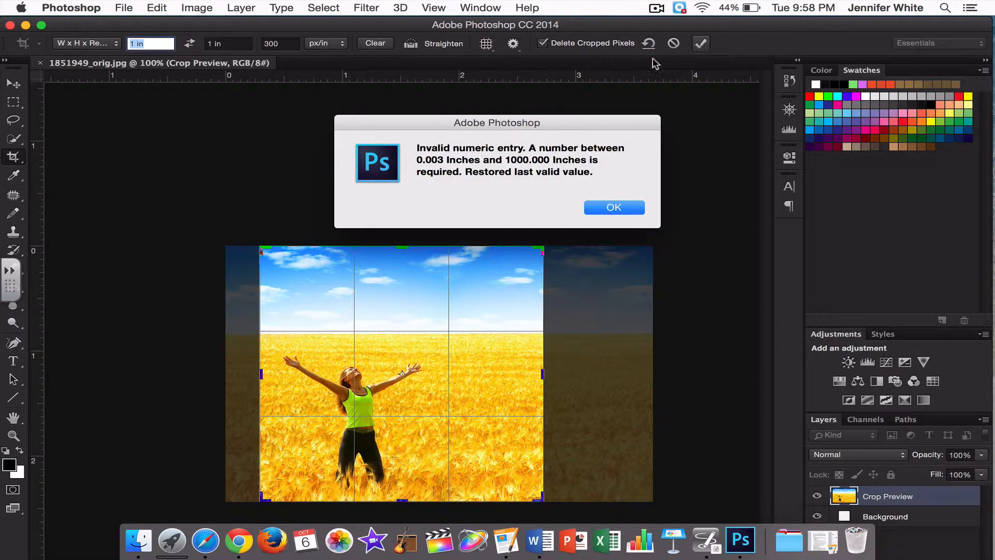
left_click(608, 207)
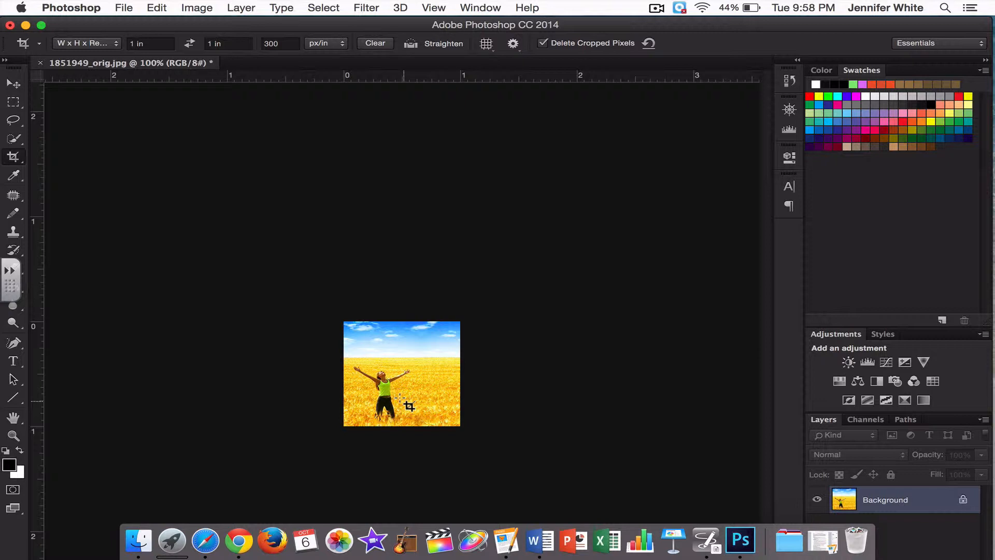
- Create a new 10 x 8 inch RGB document at 300 pixels/inch and dismiss its crop frame
left_click(124, 9)
left_click(131, 23)
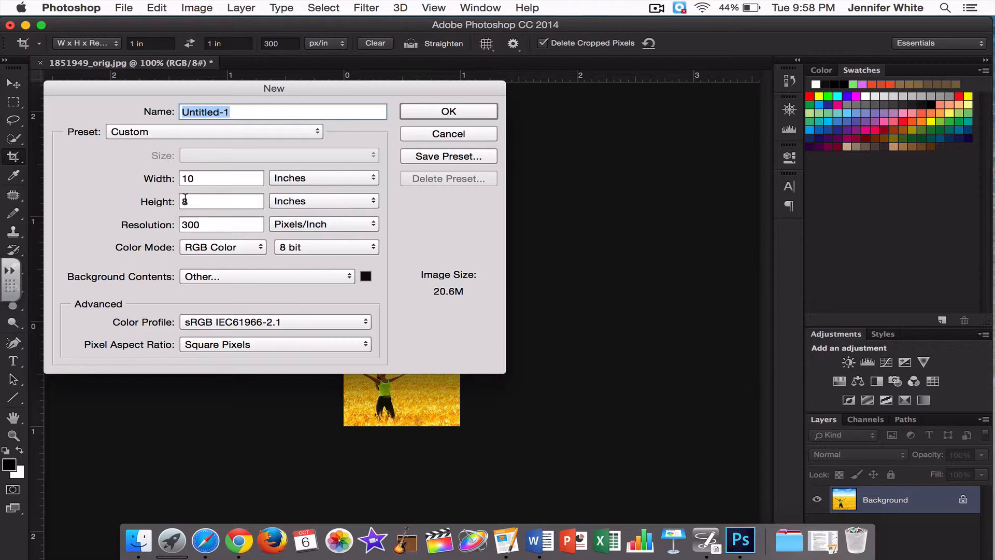
left_click(446, 112)
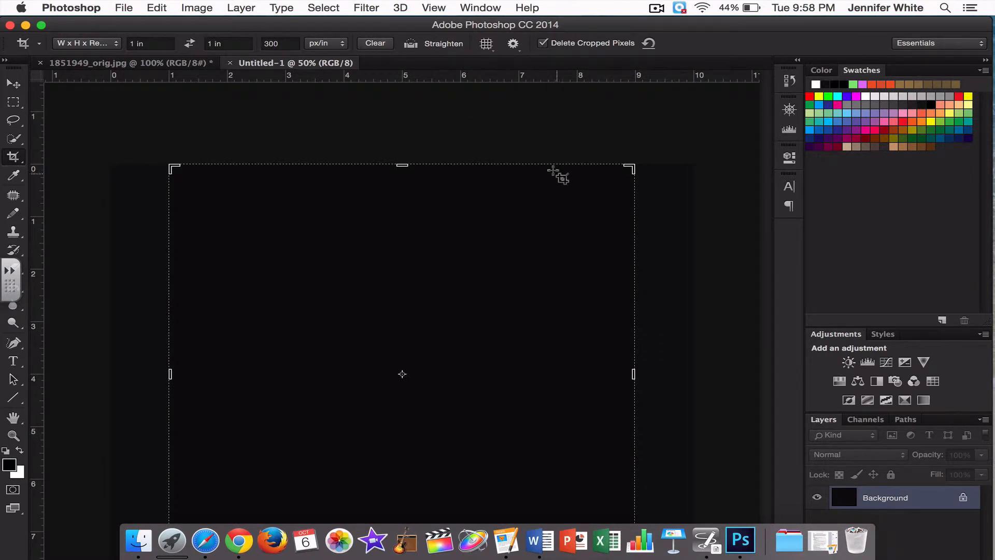
key("Escape")
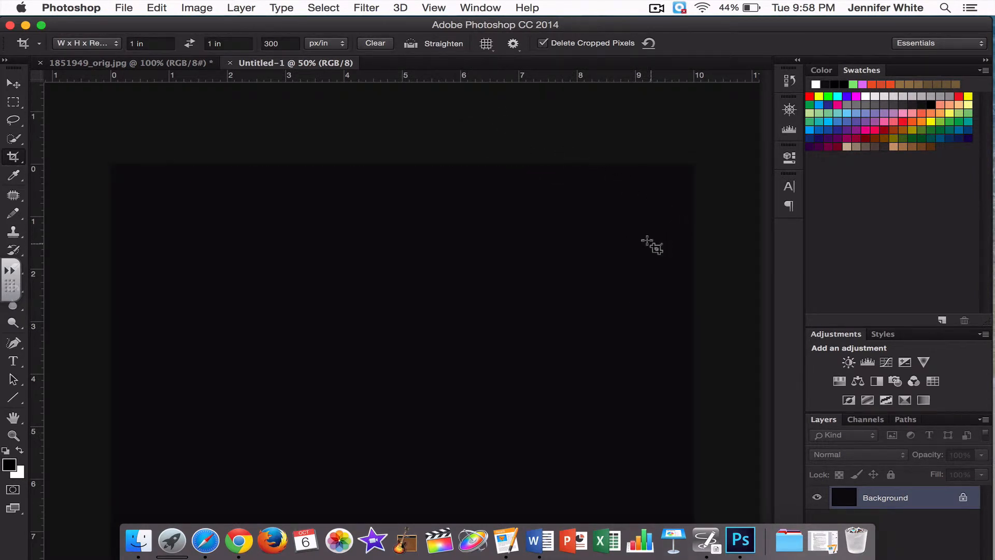
- Fill the new document's background with white at 100% opacity in Normal mode
key("super+minus")
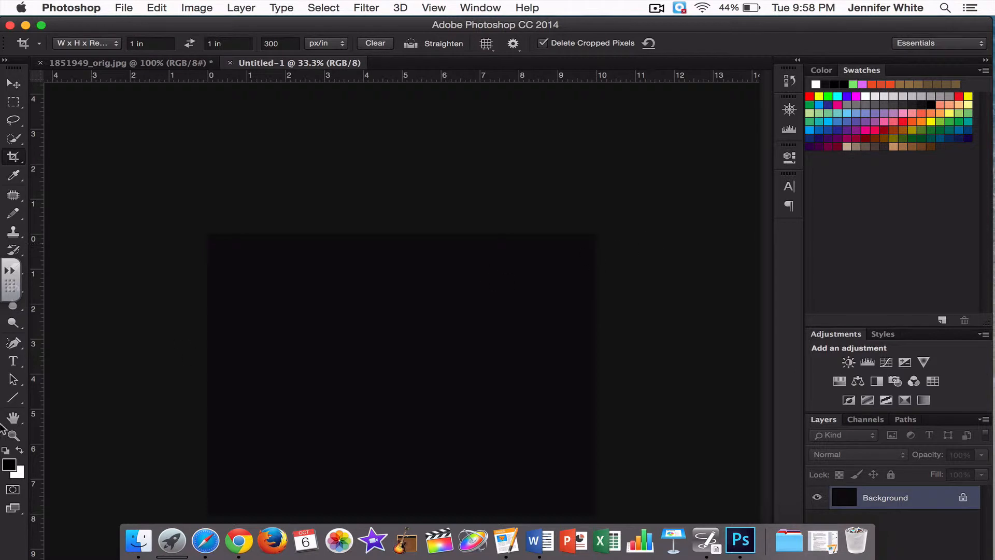
left_click(14, 418)
left_click(297, 391)
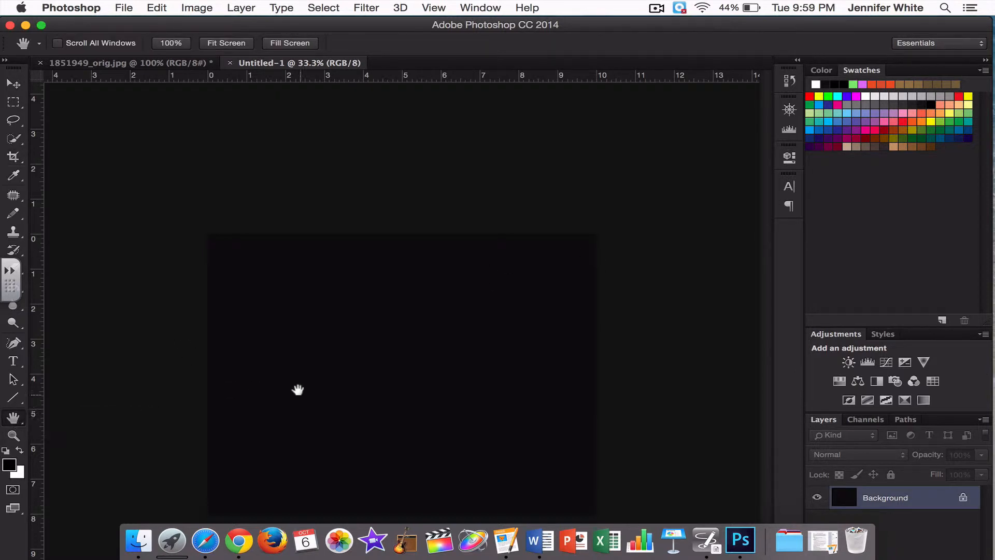
key("super+minus")
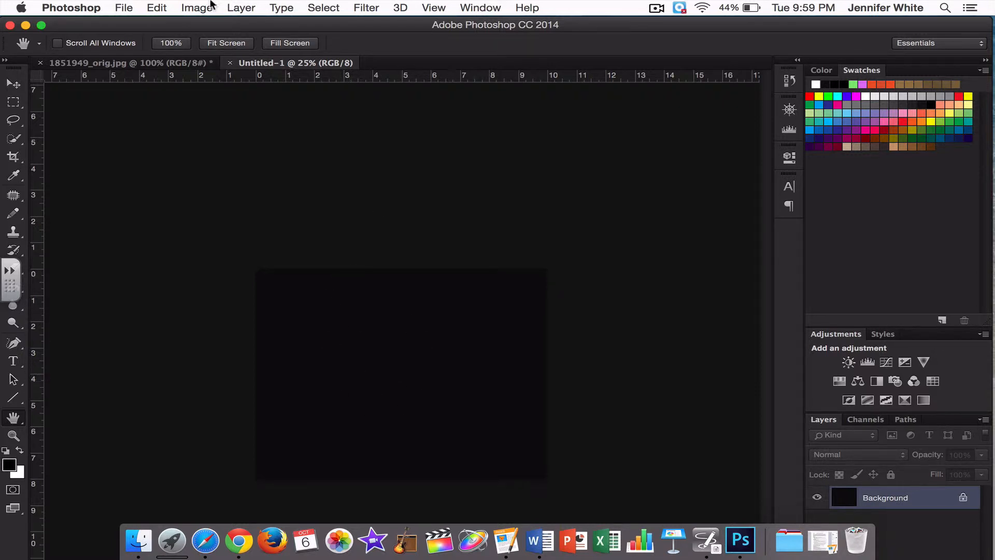
left_click(150, 8)
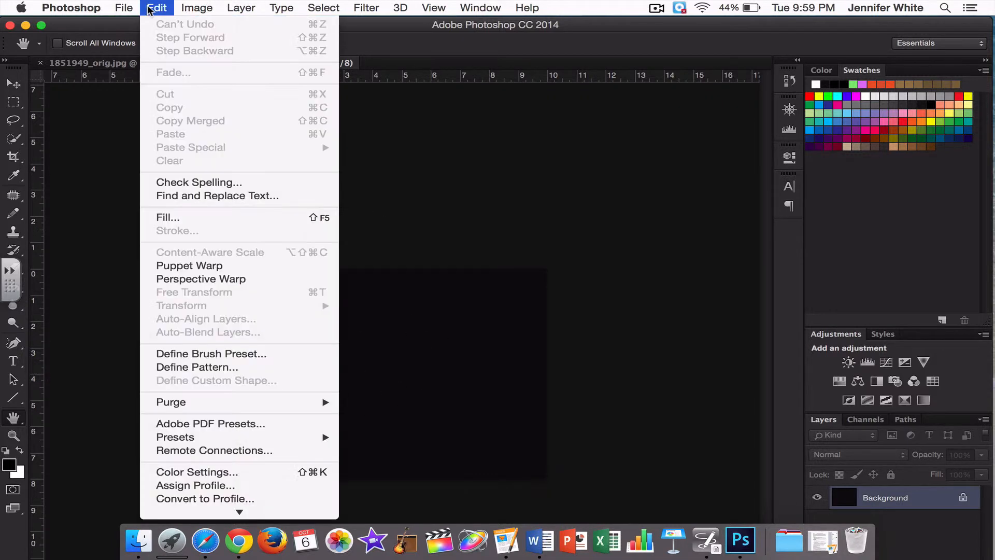
left_click(172, 219)
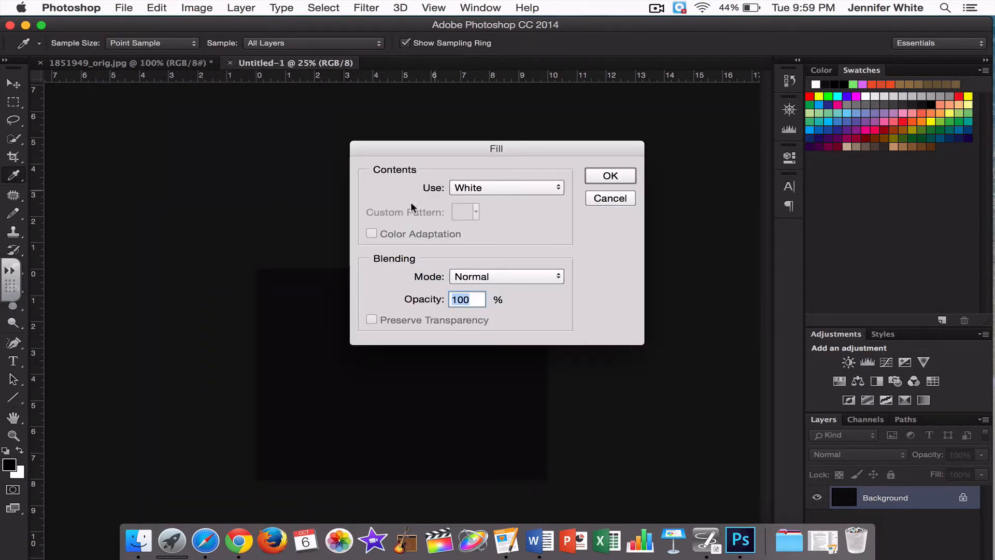
left_click(512, 190)
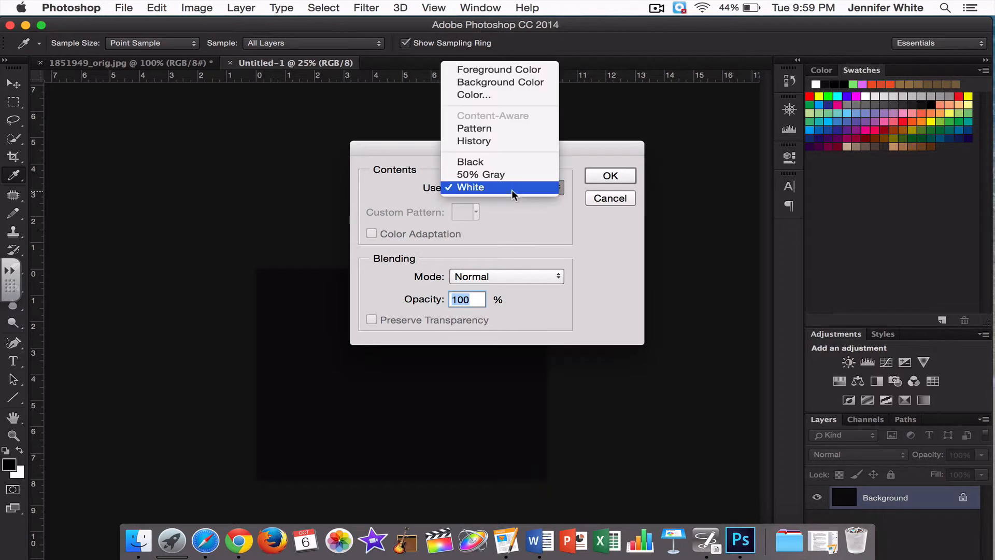
left_click(476, 190)
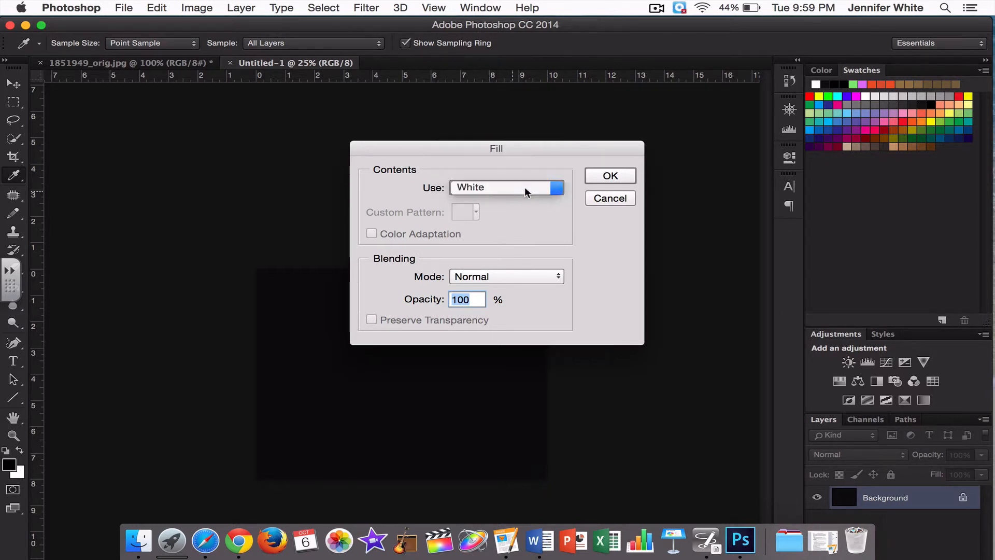
left_click(625, 176)
key("h")
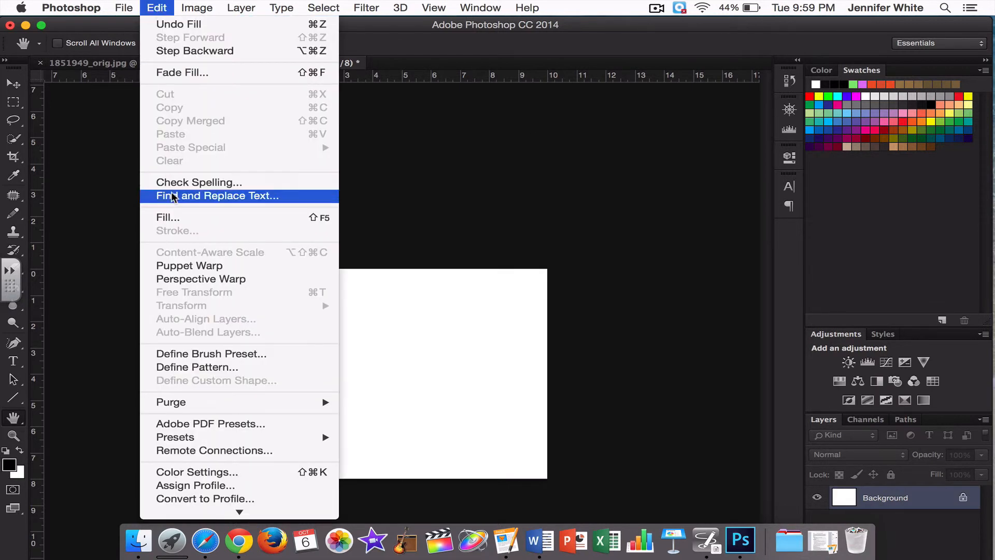
- Fill the new document's background with black at 100% opacity in Normal mode
left_click(174, 217)
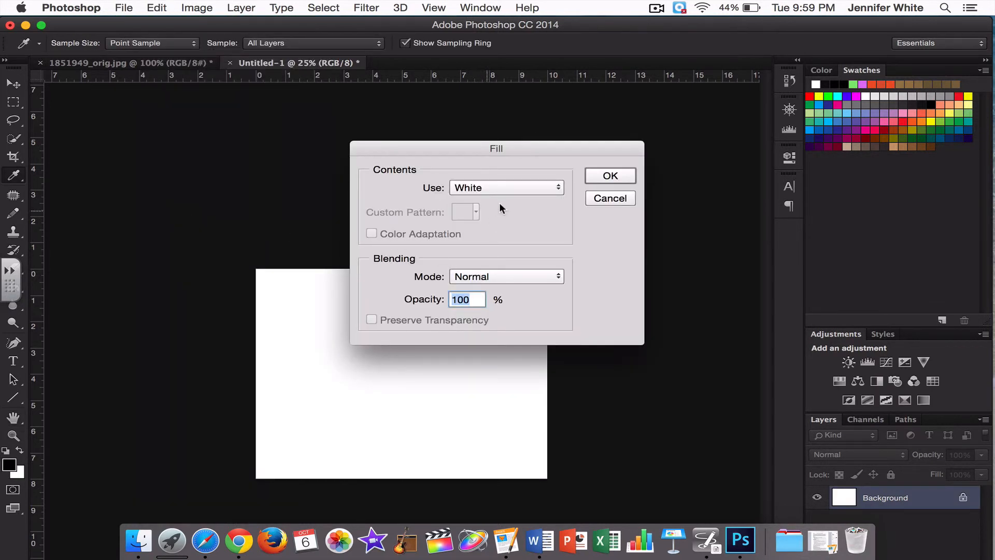
left_click(513, 186)
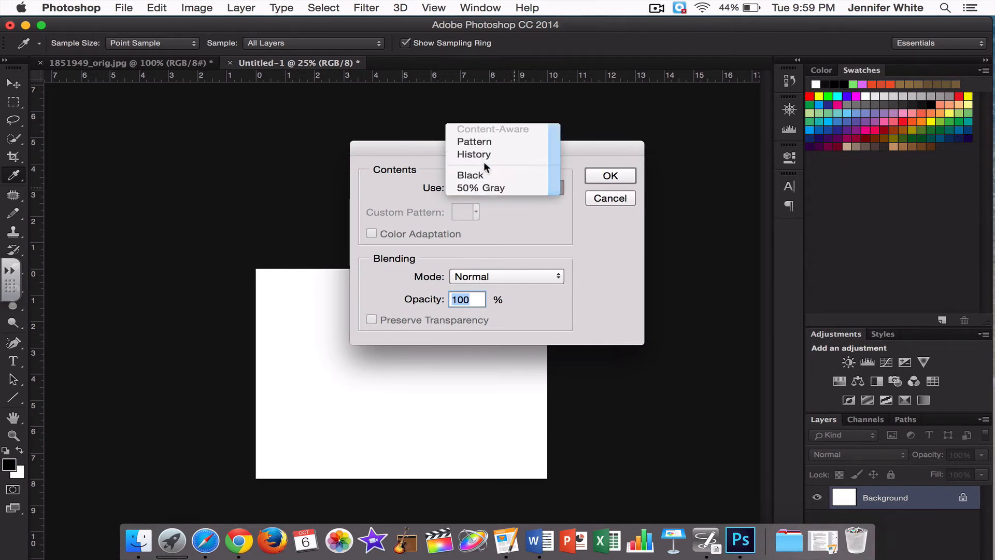
left_click(470, 175)
left_click(610, 176)
key("h")
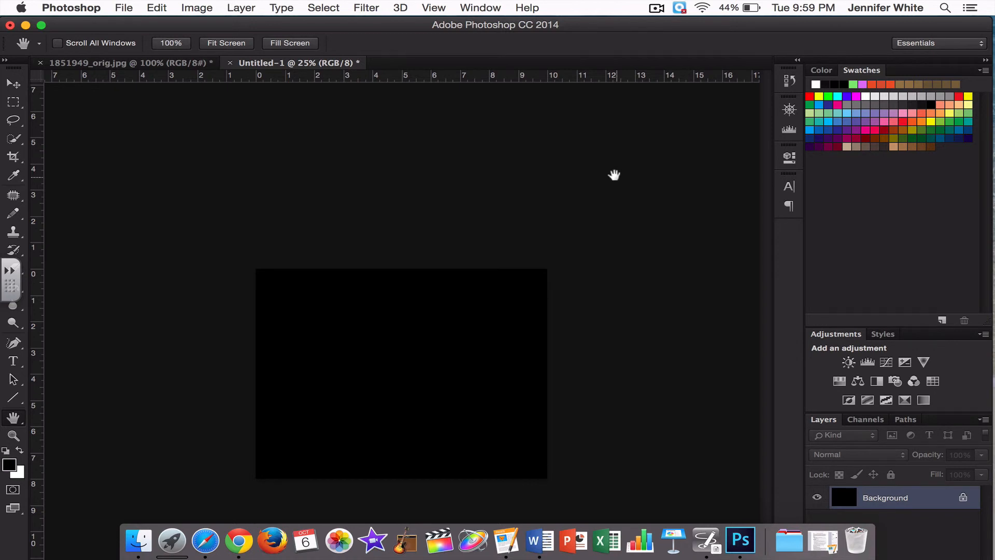
left_click(657, 8)
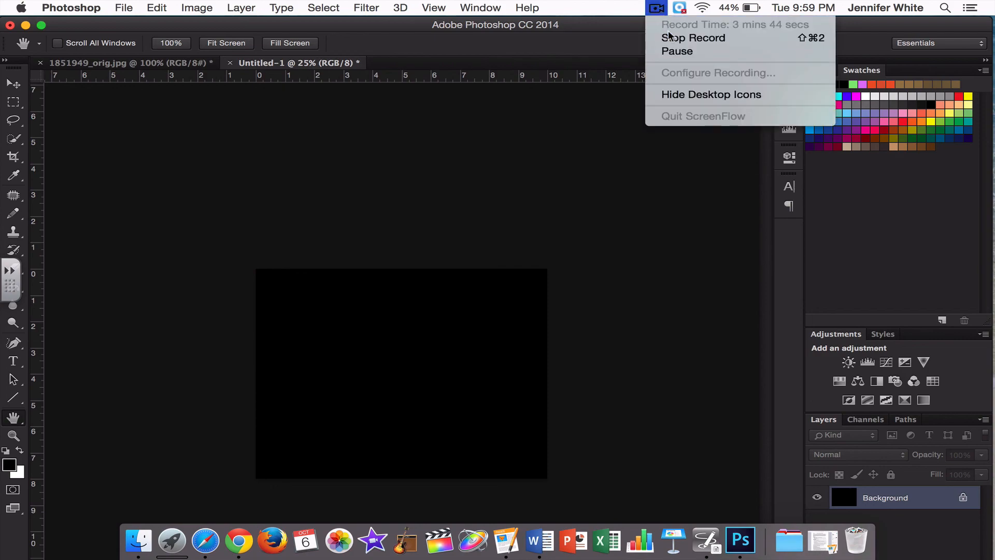